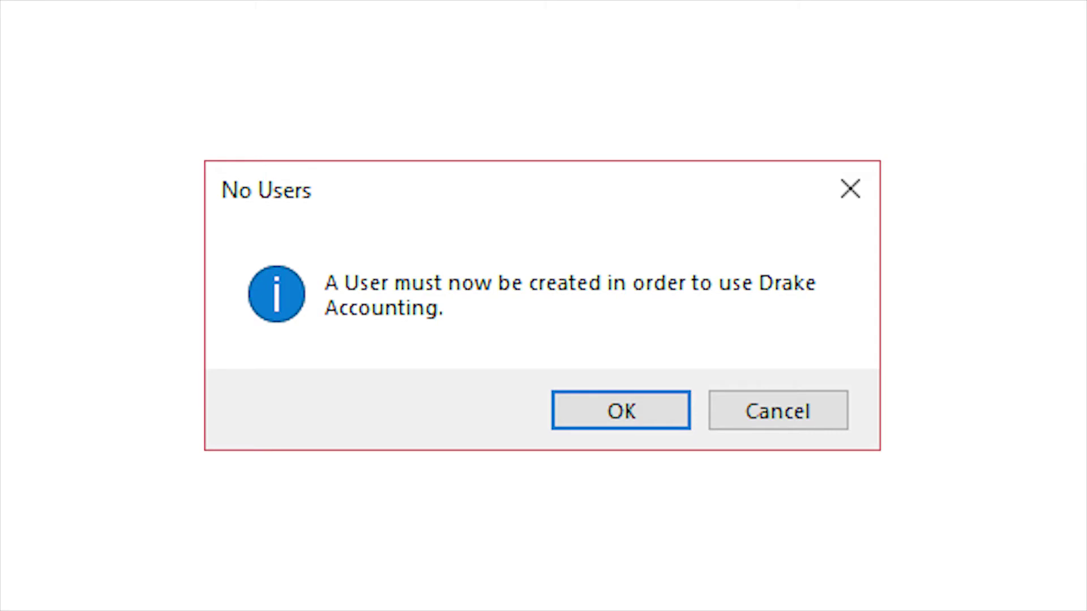
# Accept the No Users notice so the User Setup window appears
pyautogui.press('Return')
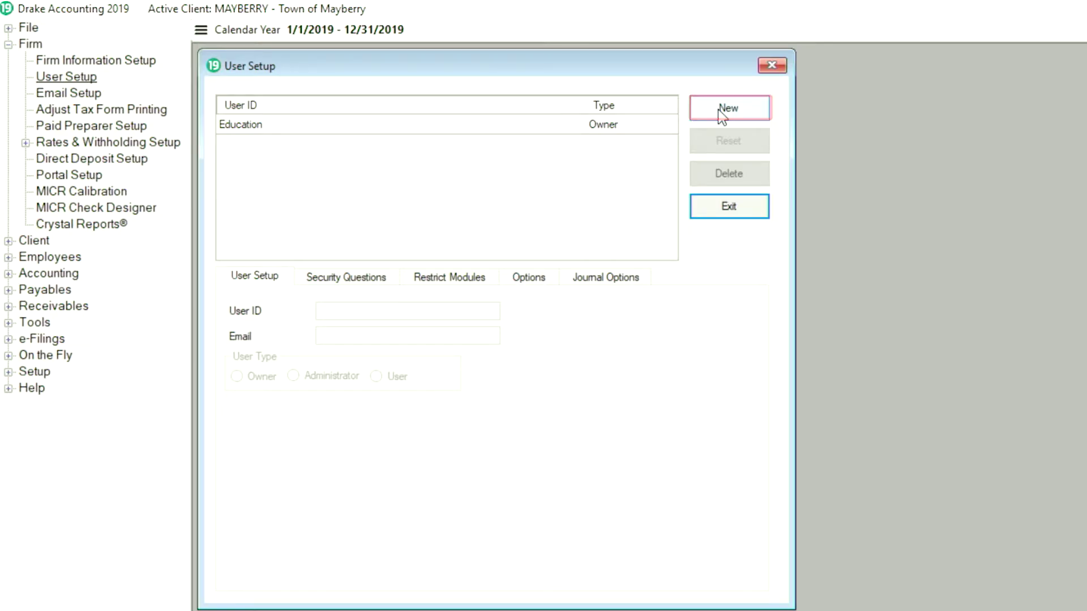
# Add a new user record, entering its User ID and email address
pyautogui.click(717, 110)
pyautogui.write('John Doe')
pyautogui.press('Tab')
pyautogui.write('johnd')
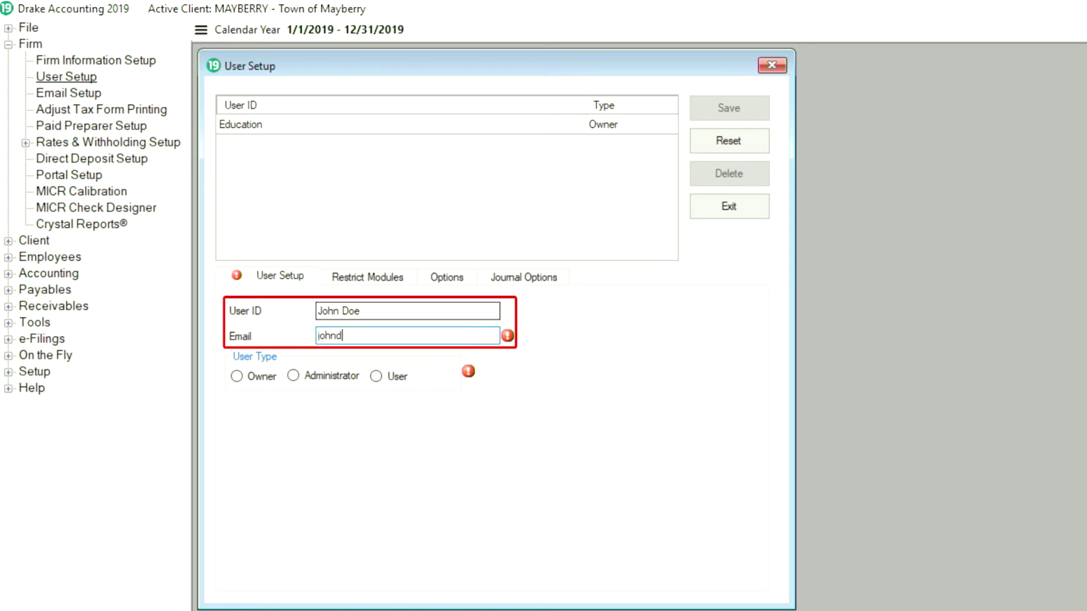
pyautogui.write('oe@johndoe.com')
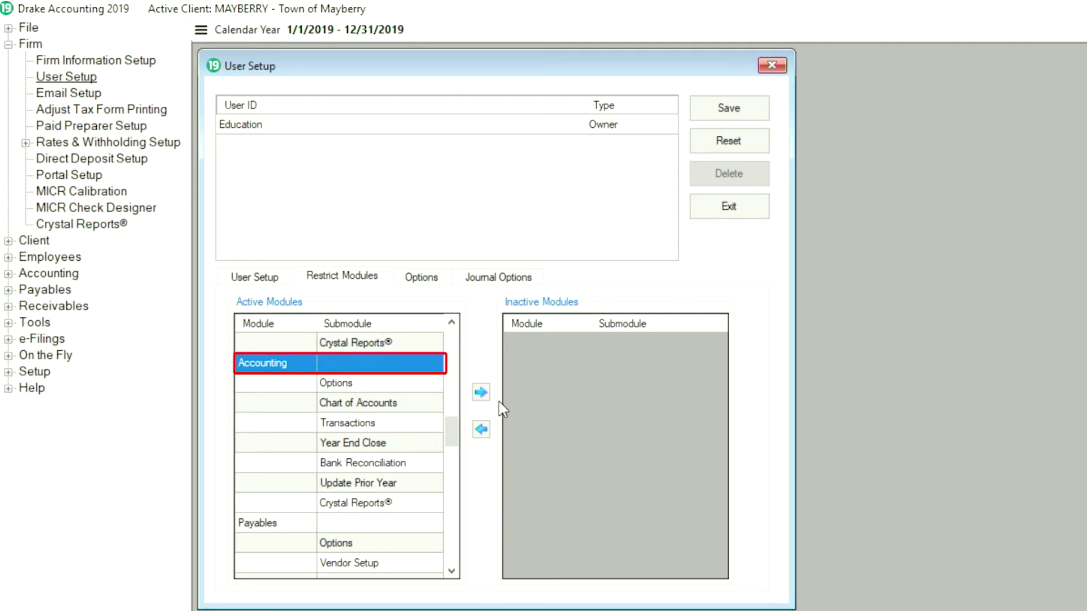
# Make Bank Reconciliation the only inactive module, leaving the rest of Accounting active
pyautogui.click(481, 395)
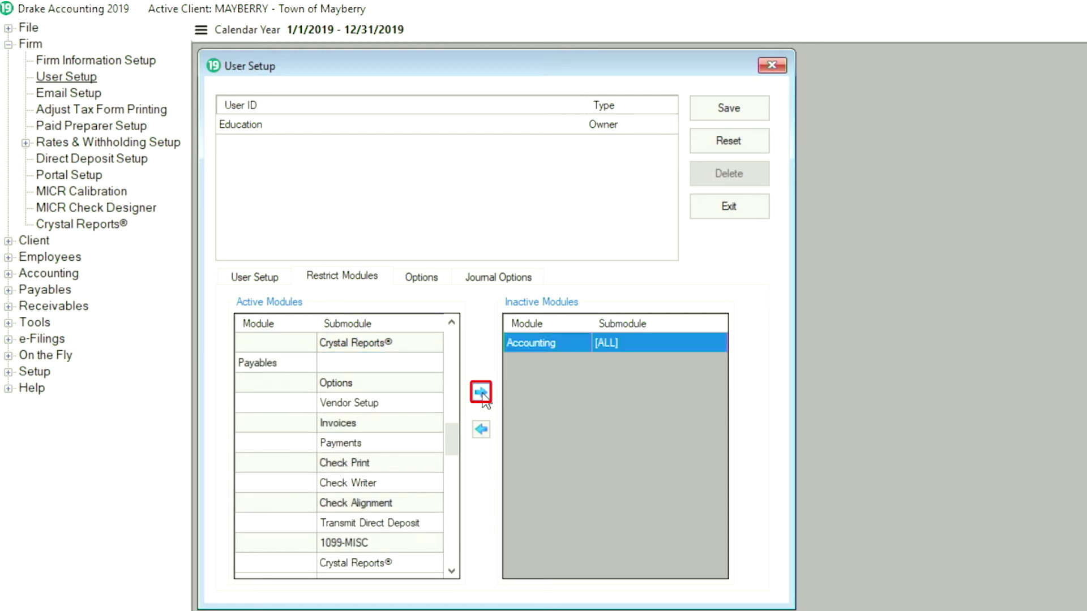
pyautogui.click(480, 429)
pyautogui.click(399, 464)
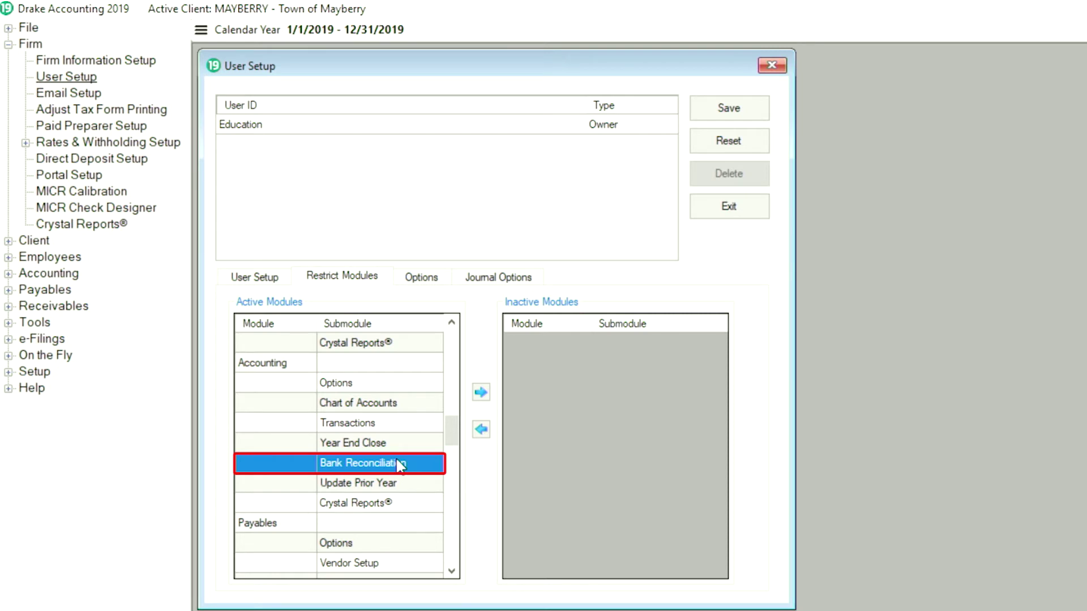
pyautogui.click(480, 392)
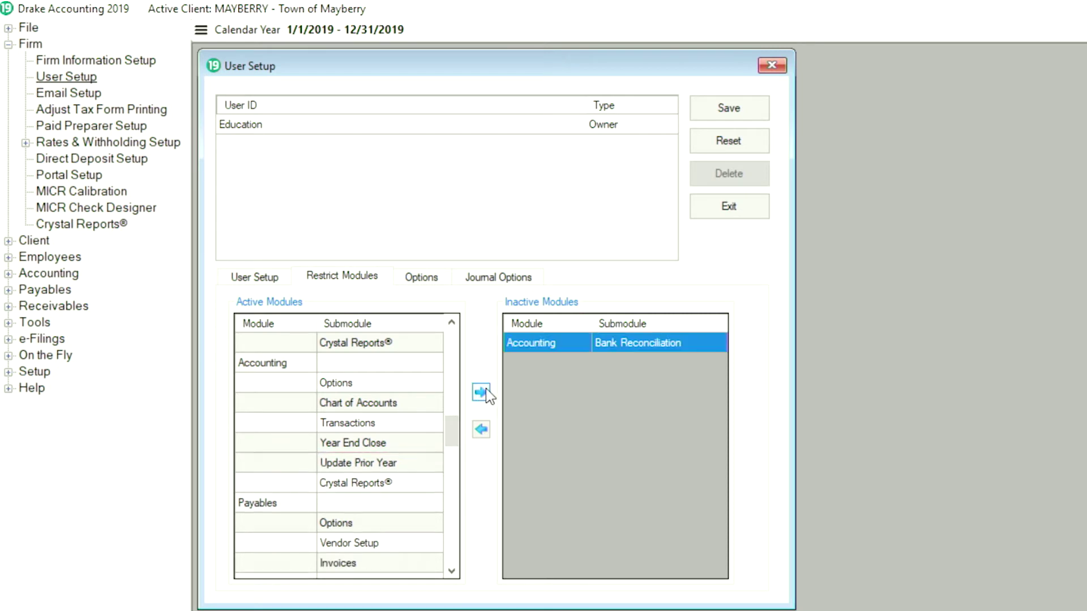
# Show the Options tab of the new user's setup
pyautogui.hotkey('ctrl', 'Tab')
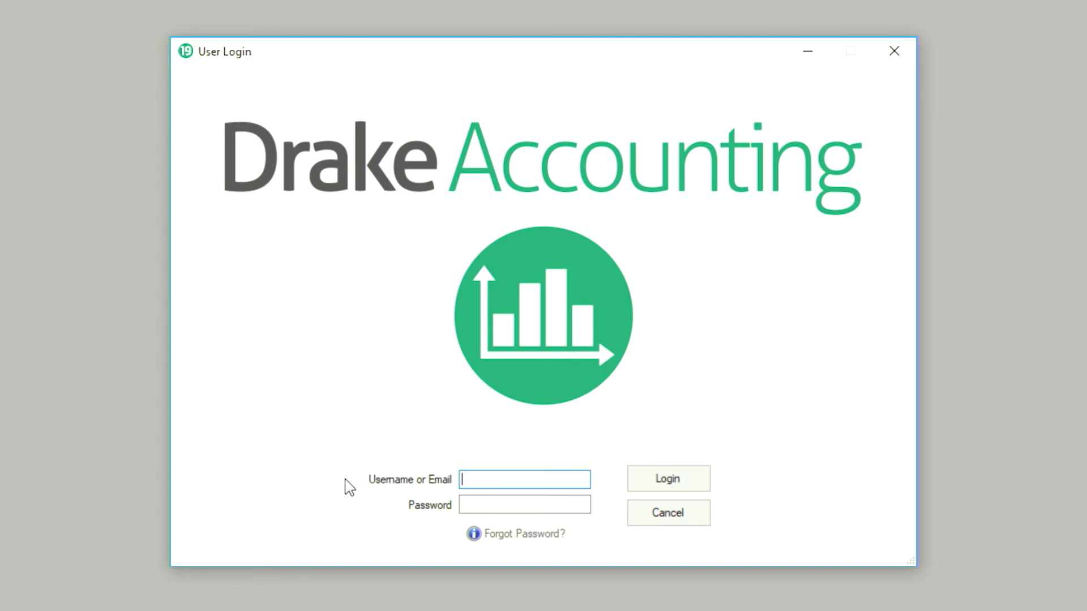
pyautogui.write('John ')
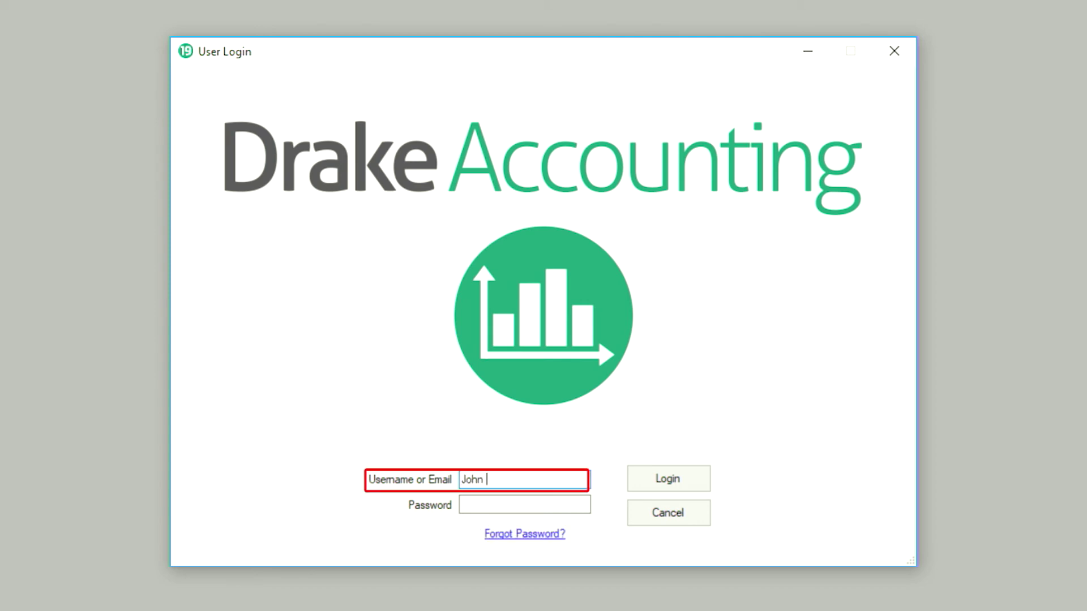
pyautogui.write('Doe')
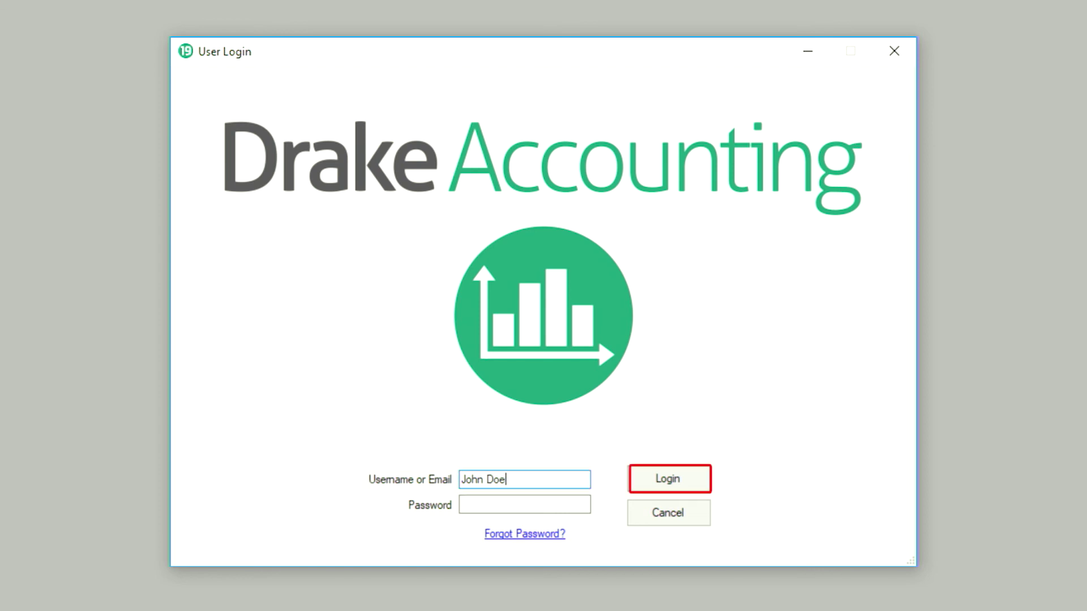
# Log in with the new User ID to reach the password setup prompt
pyautogui.press('Return')
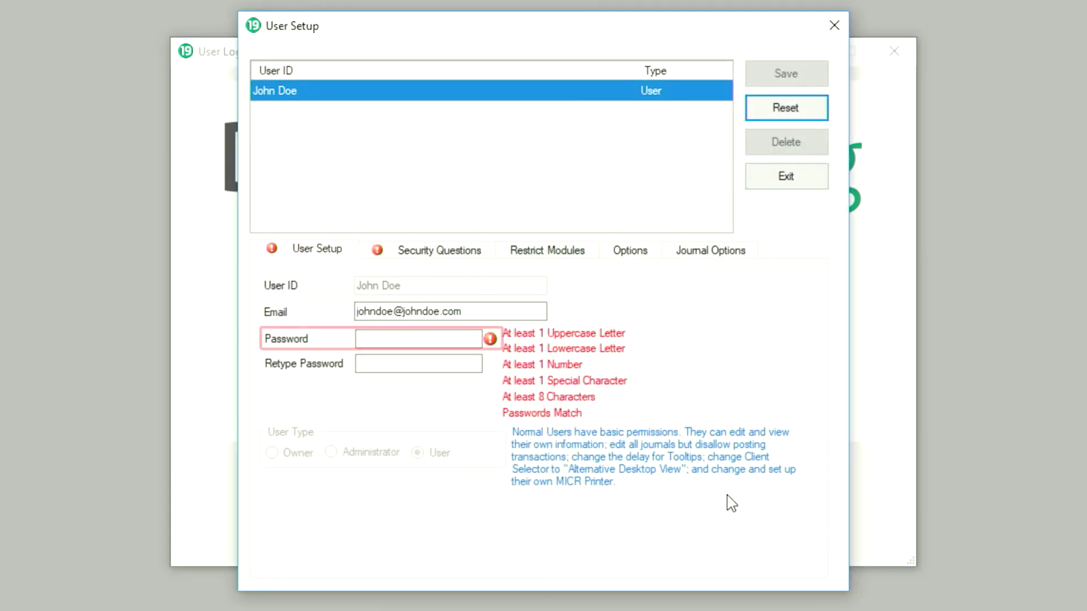